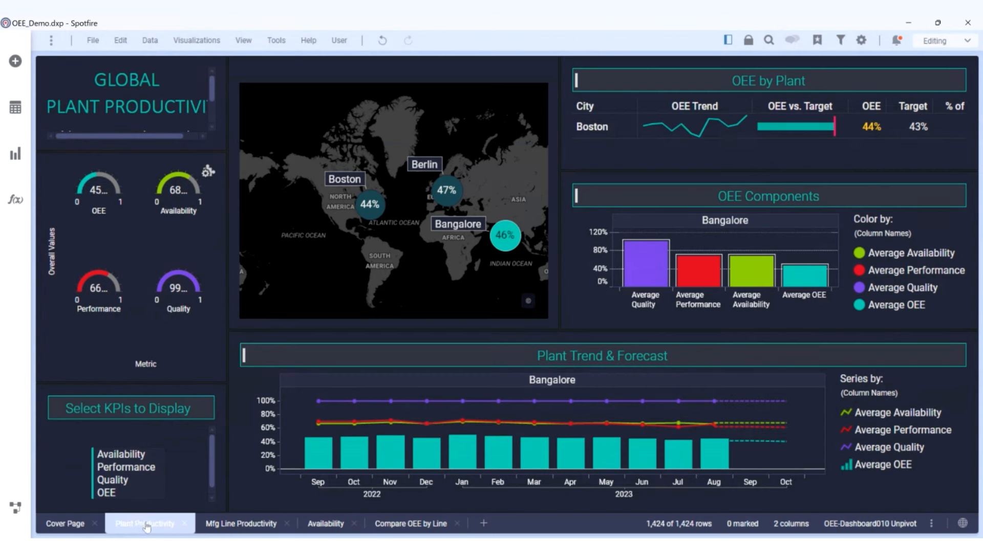
Step: On the Availability page, ask Copilot "what are the leading causes of downtime?" and re-submit the question with a created DataView
click(227, 524)
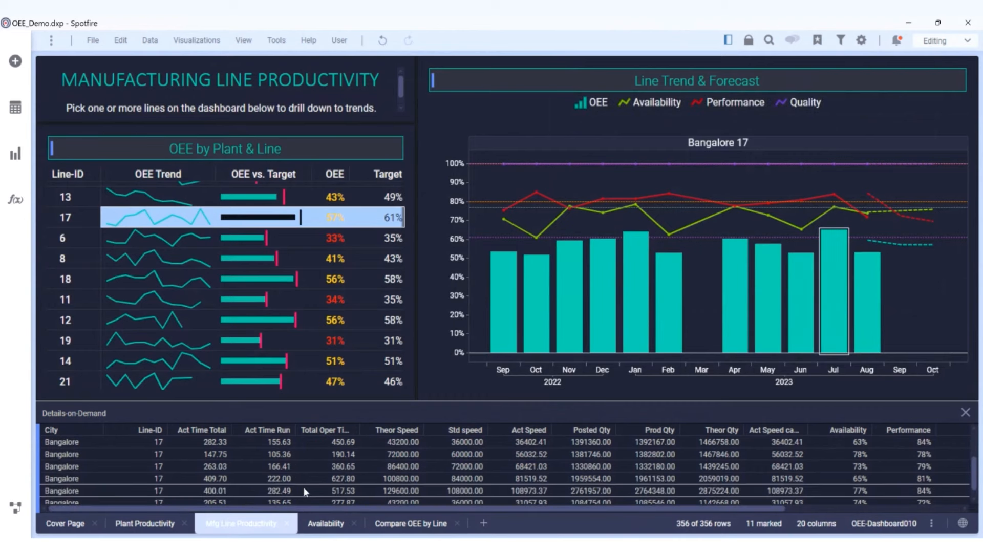
click(322, 523)
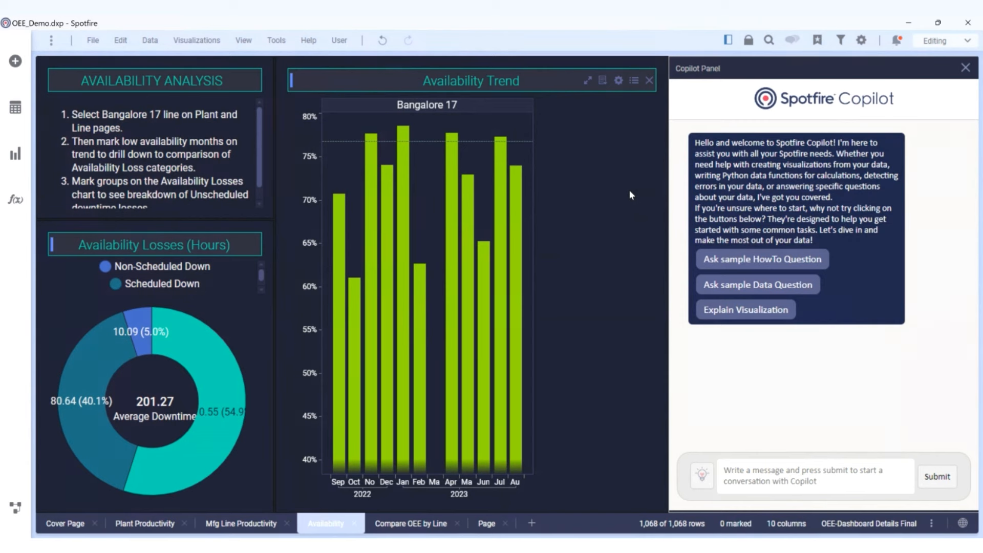
click(816, 477)
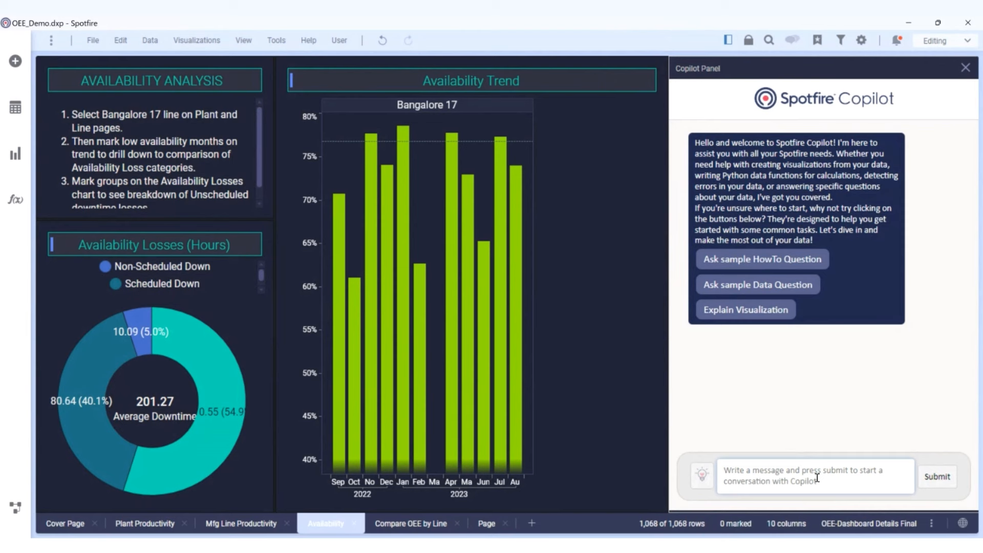
text(what)
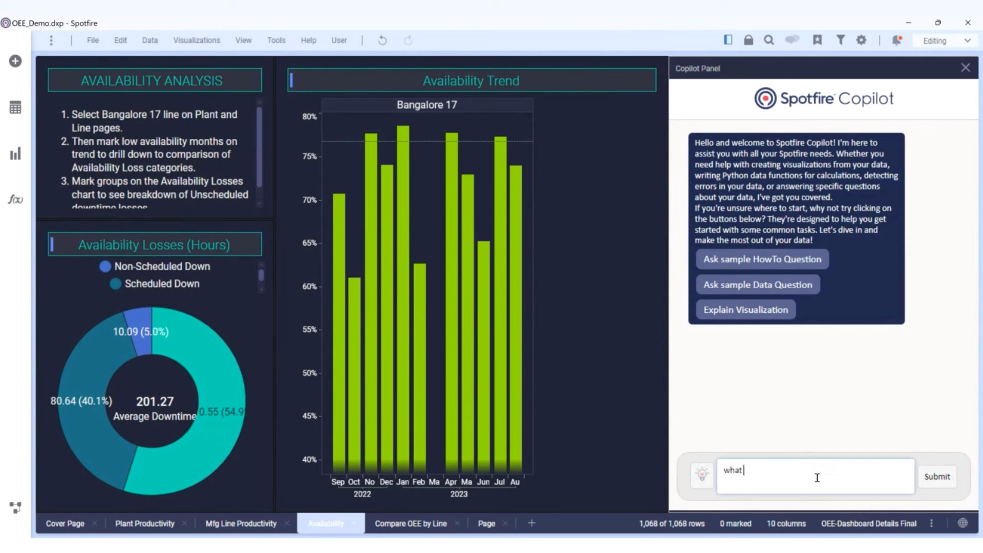
text( are the leading causes of downtime?)
key(Return)
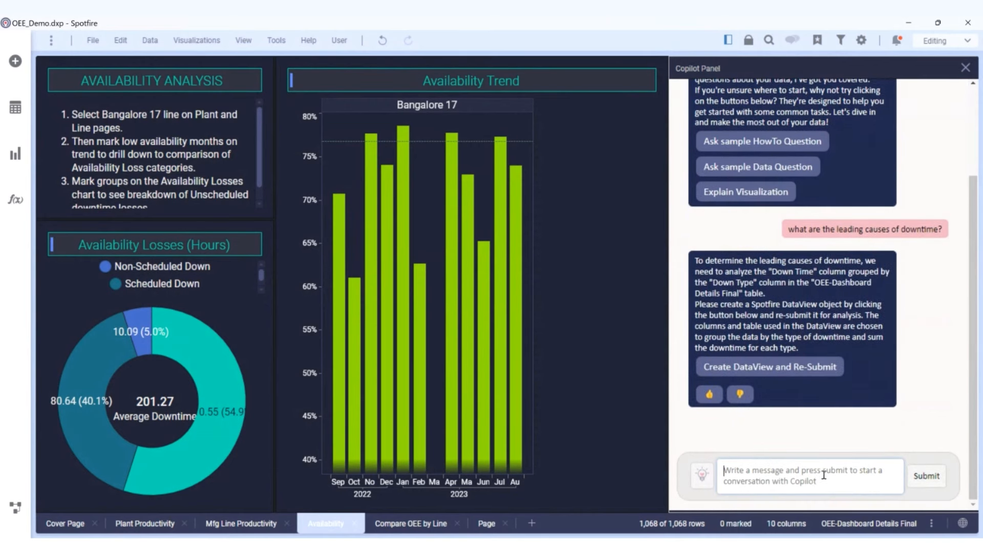
click(824, 366)
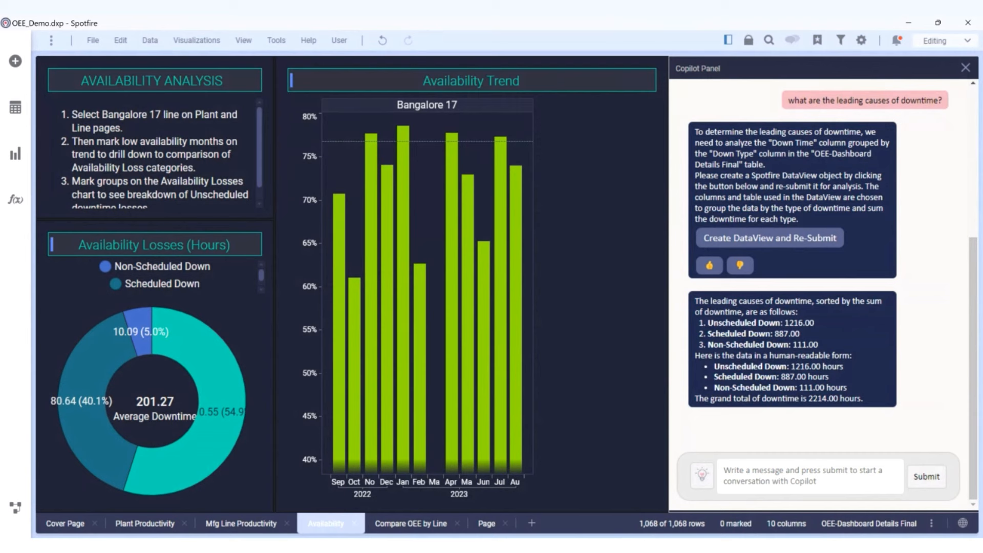
Step: Ask Copilot to "visualise losses due to pump failure, power interruption, vacuum leaks and change chemicals over time"
click(731, 468)
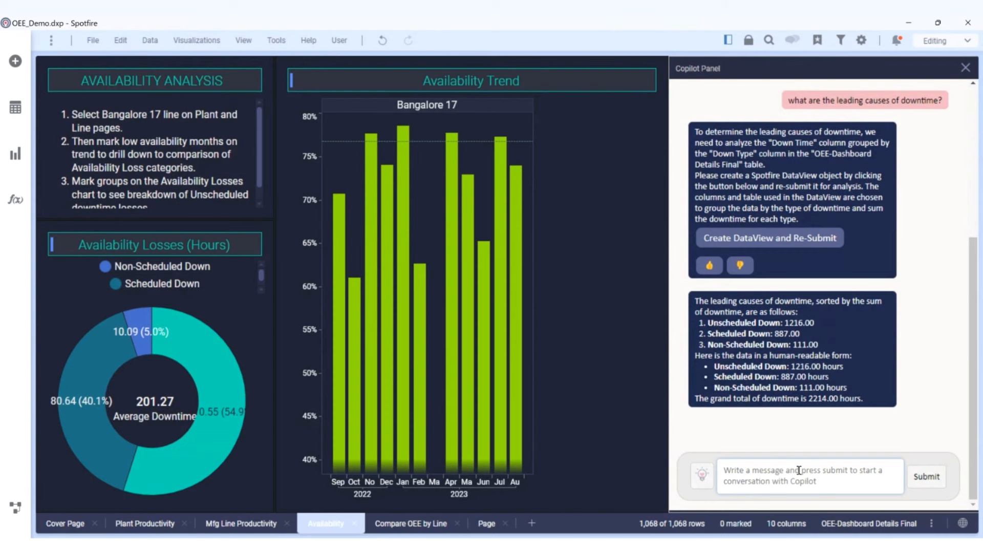
text(show losses due to pump failure, power interruption, vacuum leaks and change chemicals over time)
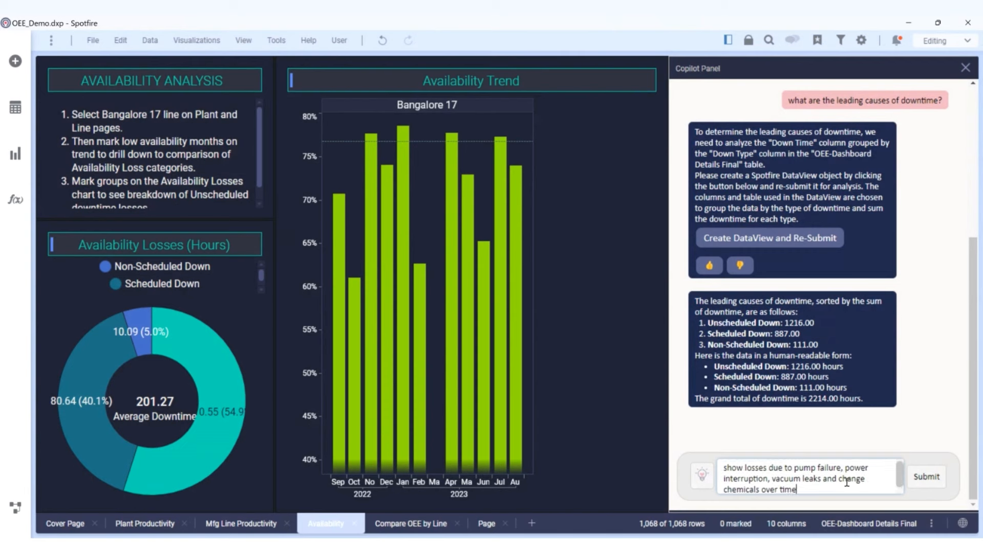
scroll(847, 481, up, 1)
double_click(738, 471)
text(visualise)
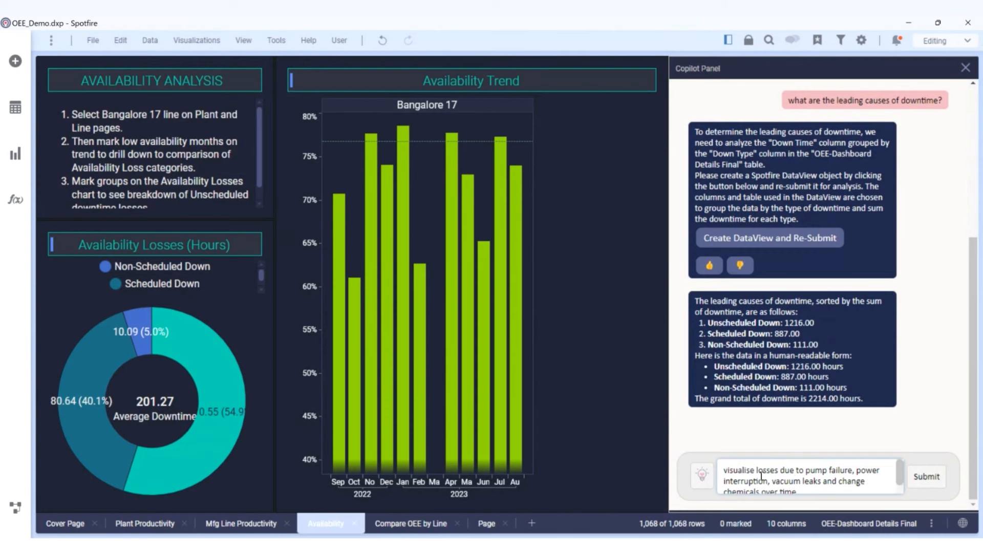
key(Return)
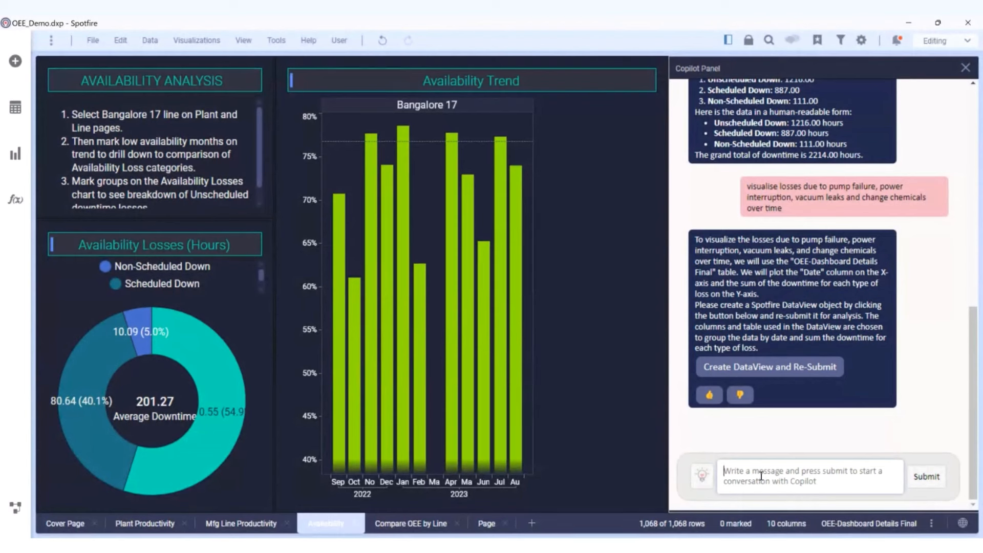
Step: Reply to Copilot's DataView suggestion with "no actually I want a visualization please"
text(o)
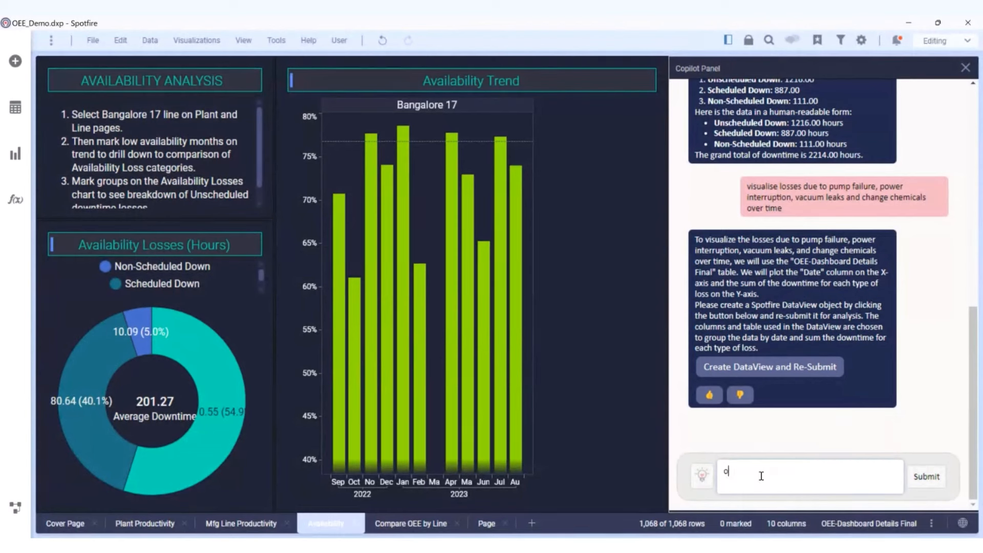
key(BackSpace)
text(no actually I want a visualization please)
key(Return)
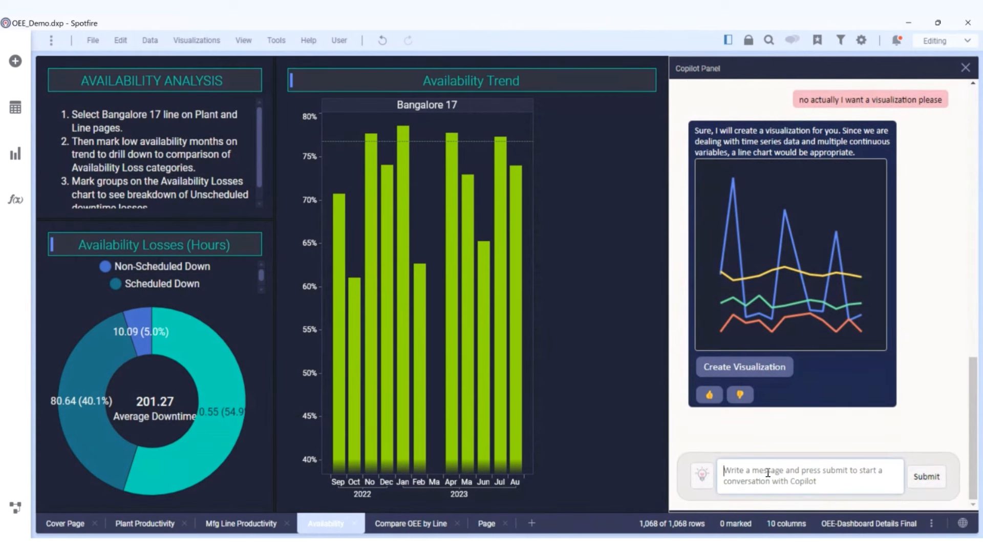
Step: Tell Copilot "oh no I want a bar chart" and add the proposed bar chart to the Availability page
text(oh no)
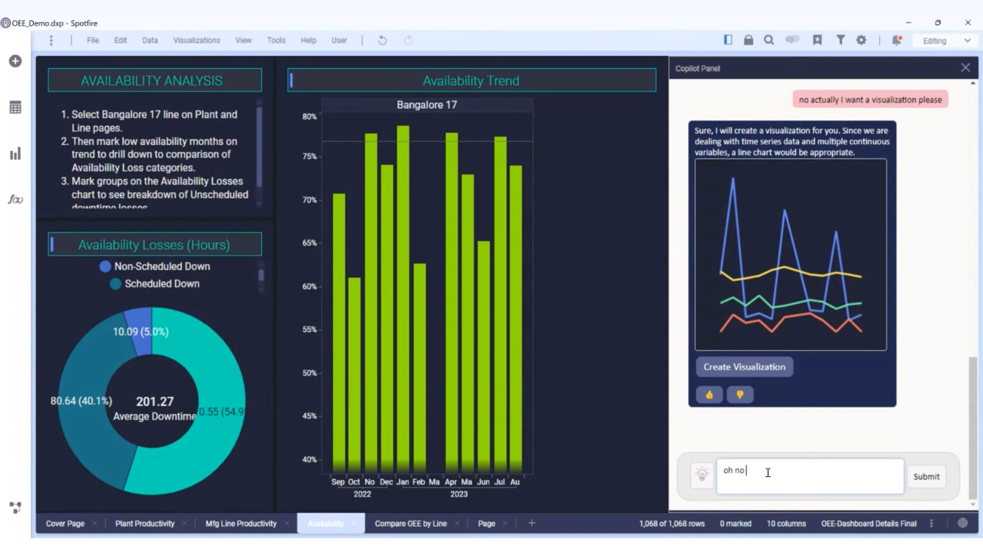
text( I want a bar chart)
key(Return)
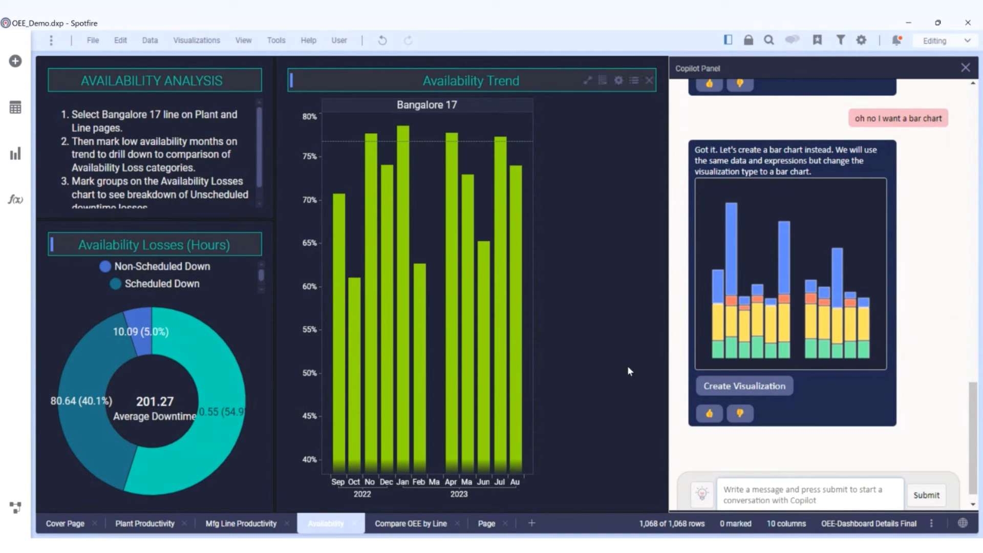
click(718, 387)
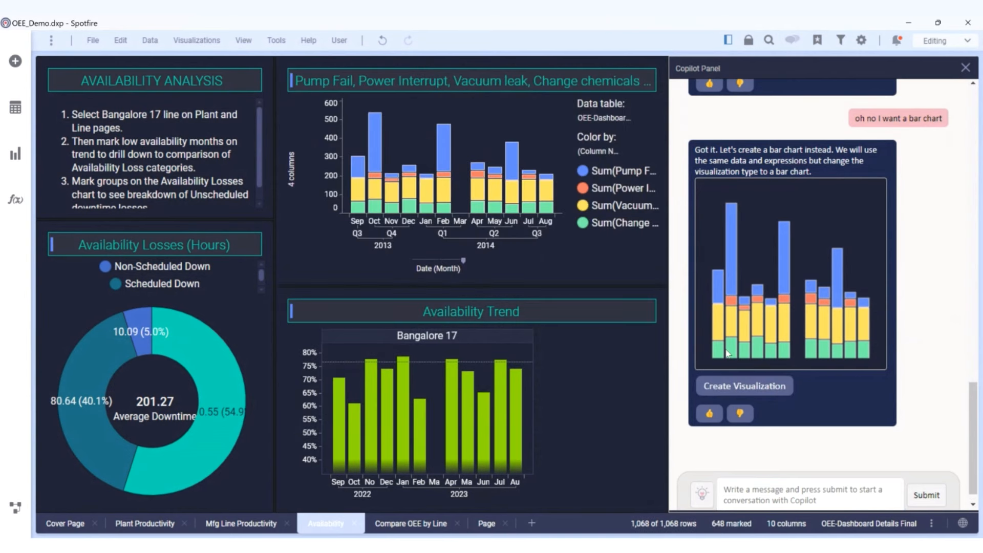
Step: Have Copilot explain the new losses bar chart and read through its trends, outliers and unusual observations
click(702, 495)
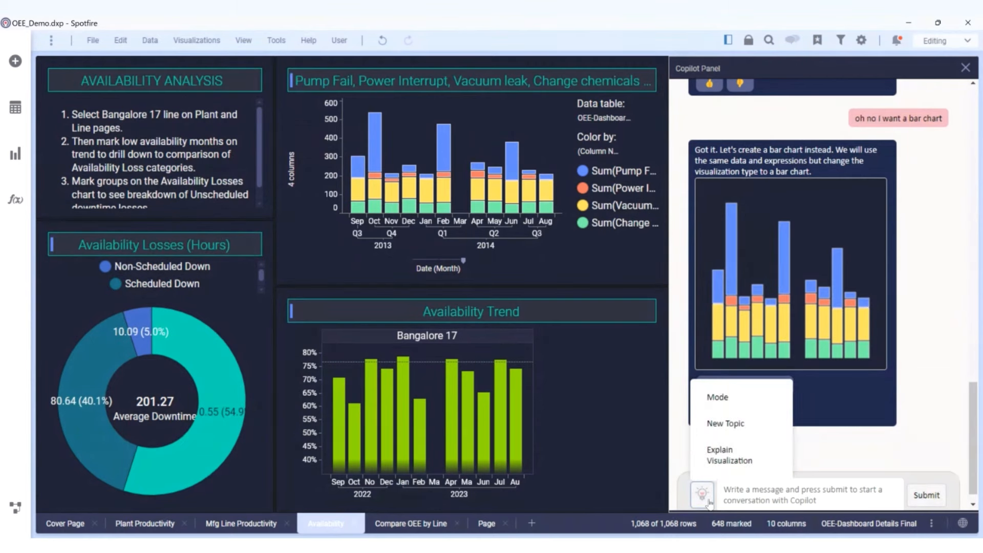
click(722, 453)
click(745, 372)
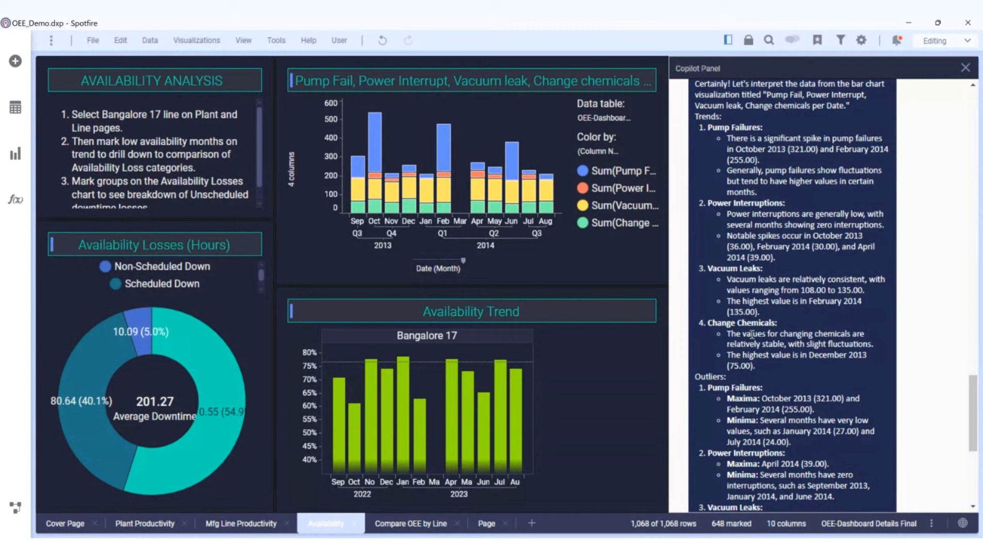
scroll(752, 335, down, 5)
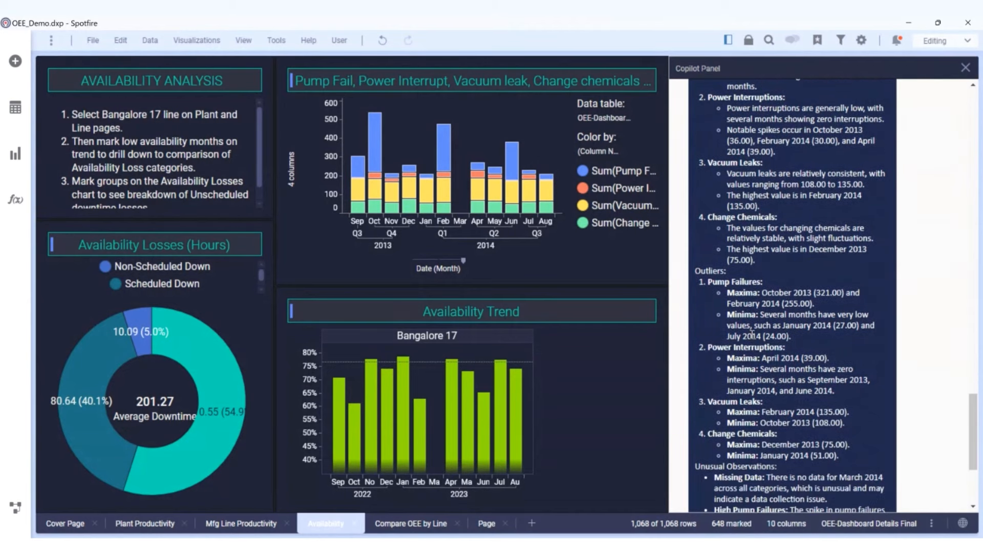
scroll(751, 312, down, 5)
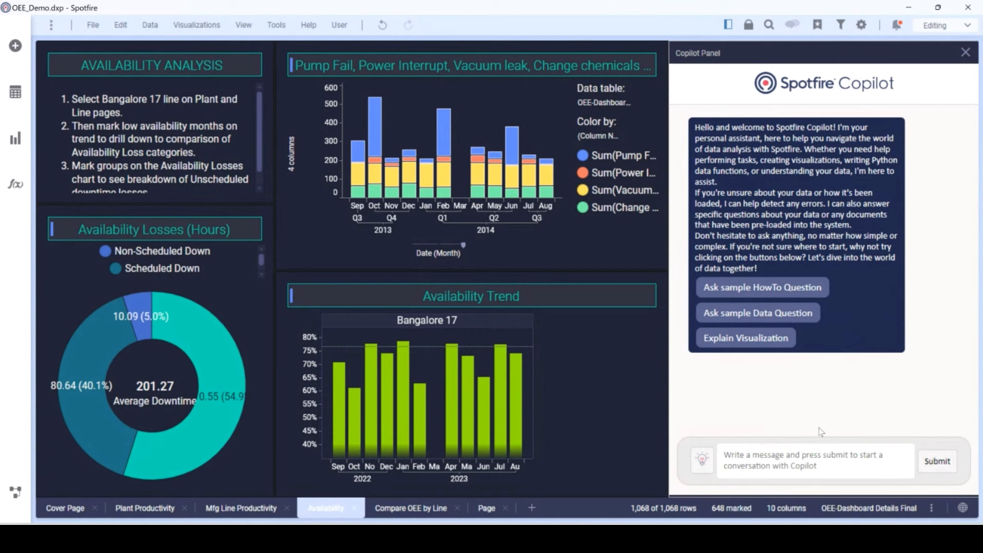
Step: Have Copilot create a data function to forecast 6 months in advance using exponential smoothing, with the analysis's data function properties open
click(787, 468)
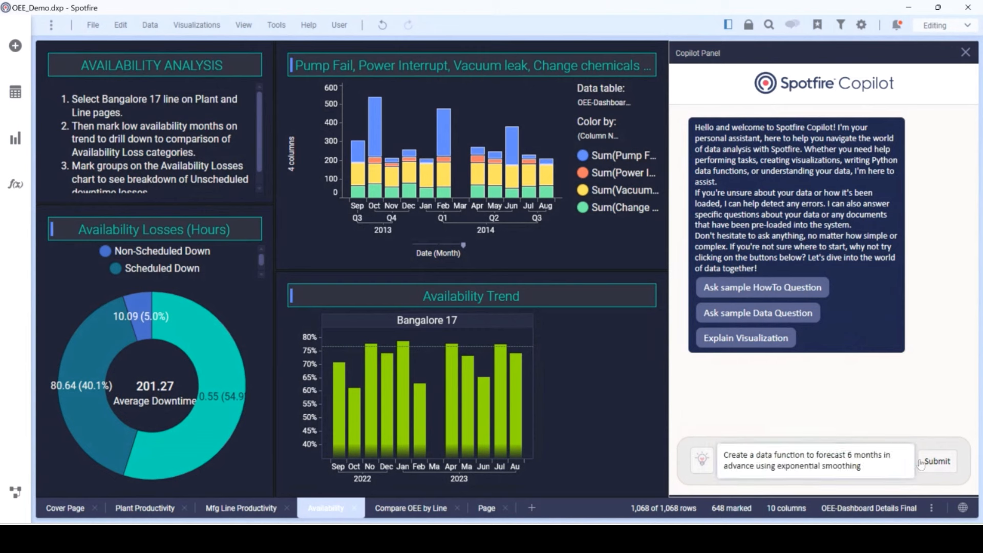
click(936, 463)
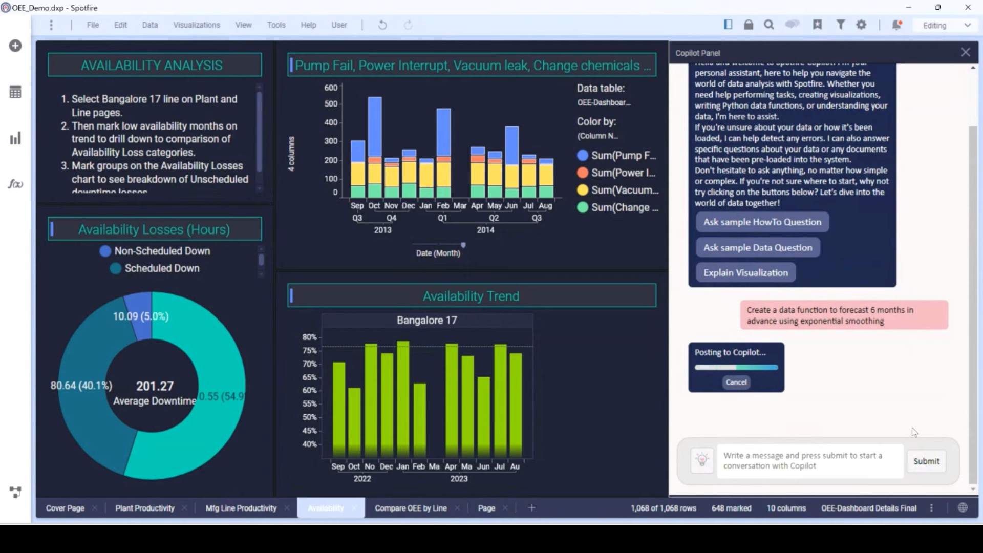
click(158, 32)
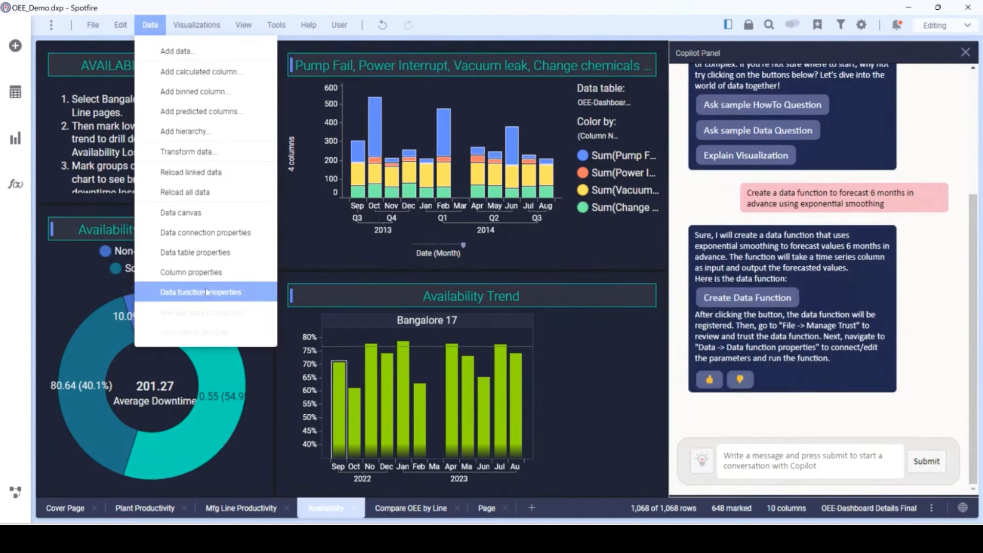
click(206, 291)
drag(286, 104, 251, 101)
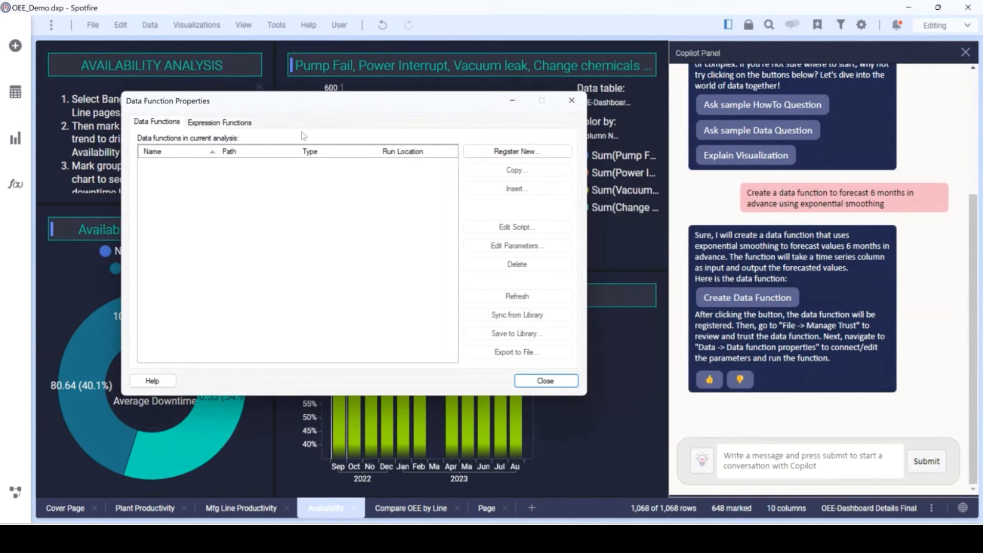
click(731, 304)
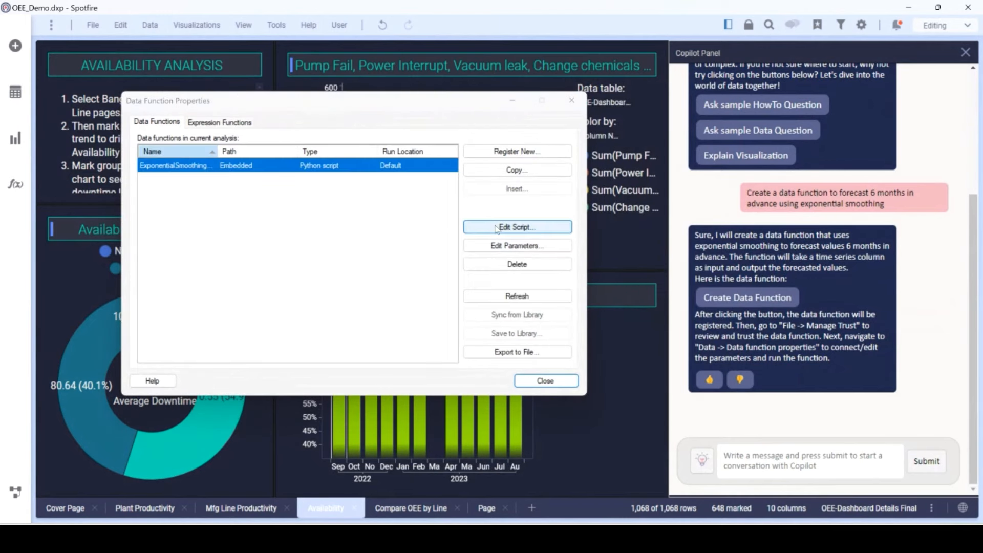
Step: Examine the exponential smoothing data function's Python script, input parameters and output parameters
click(471, 227)
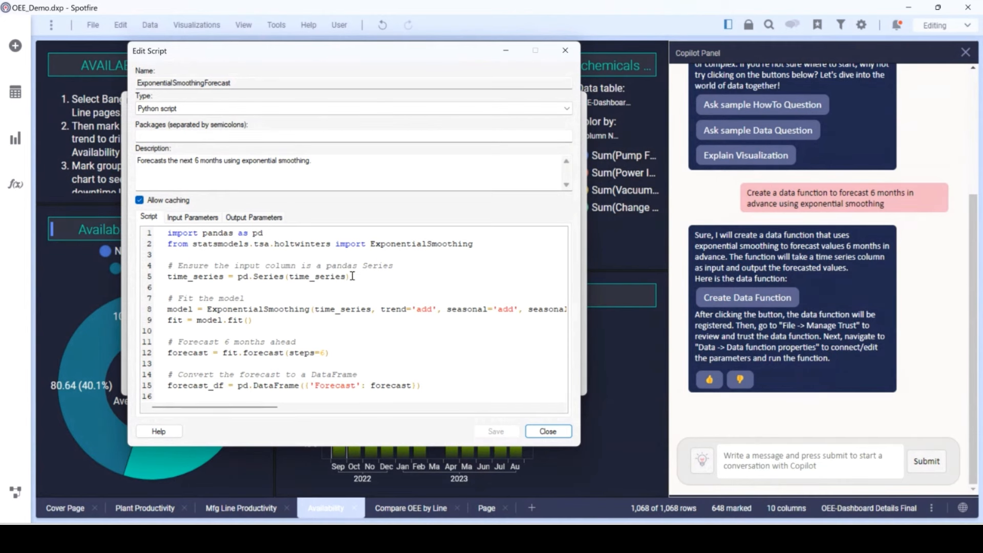
click(193, 217)
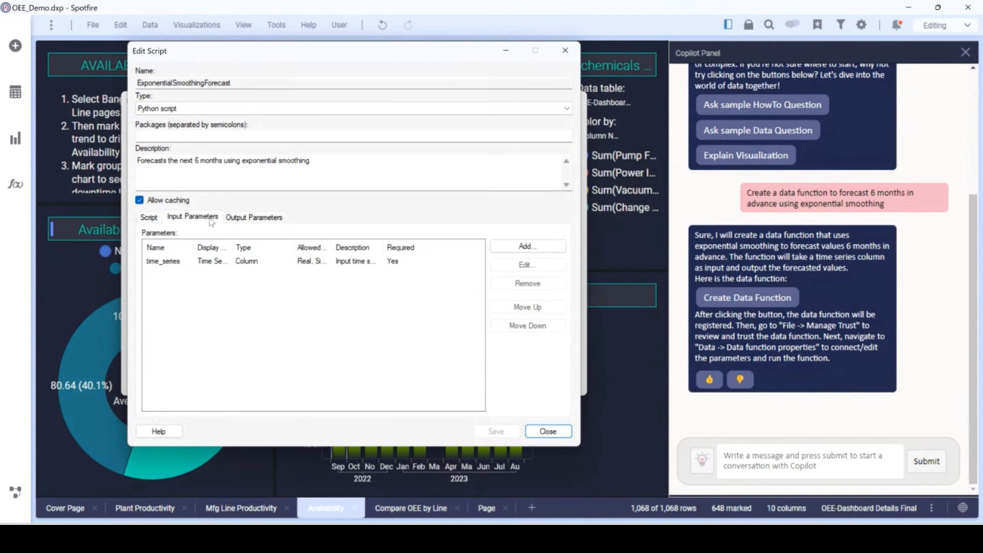
click(242, 221)
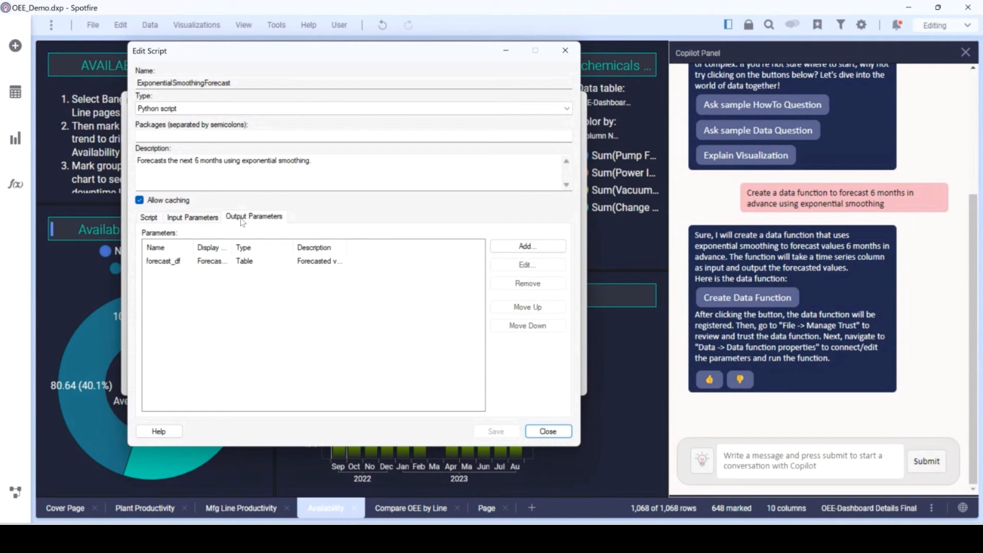